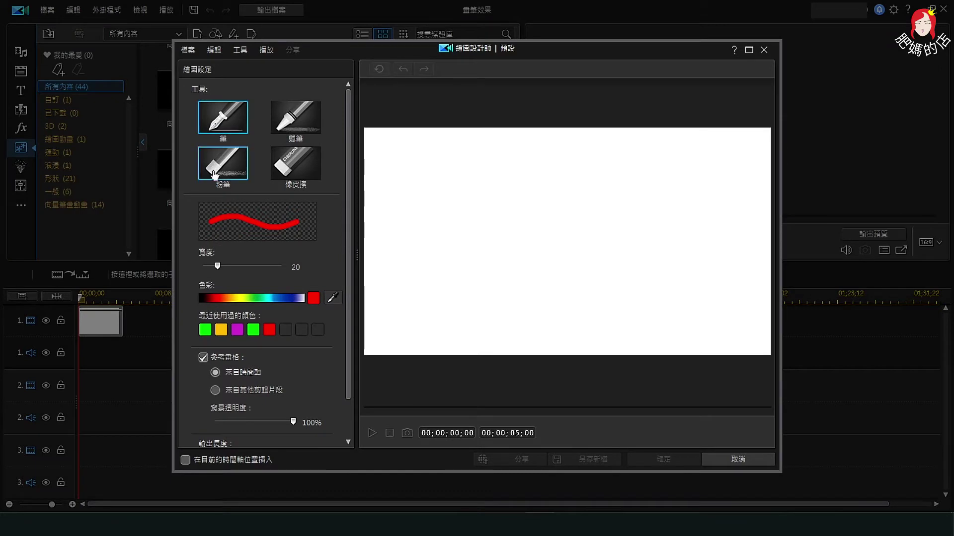
# - Set up the chalk (粉筆) brush with a width of 100 and a bright green colour
pyautogui.click(219, 166)
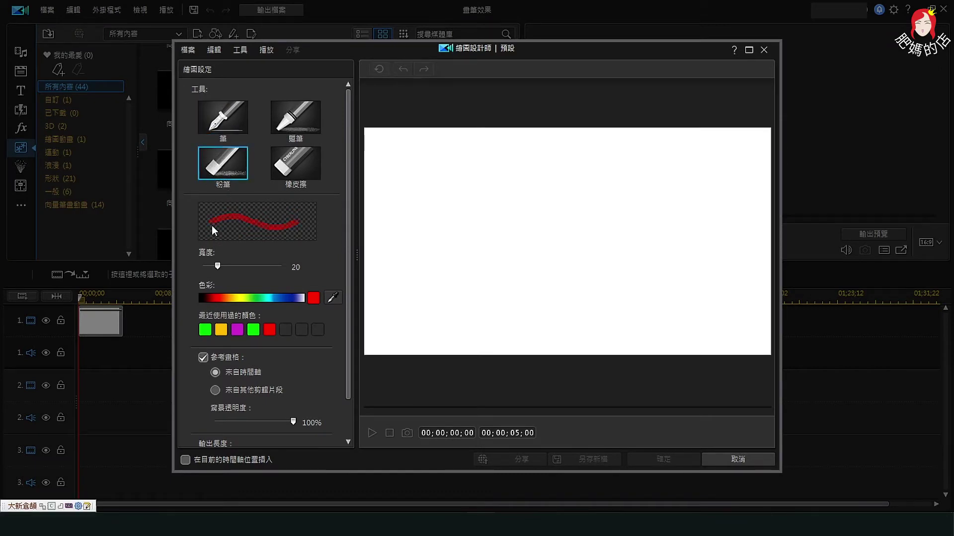
pyautogui.moveTo(217, 267); pyautogui.dragTo(298, 264)
pyautogui.click(205, 329)
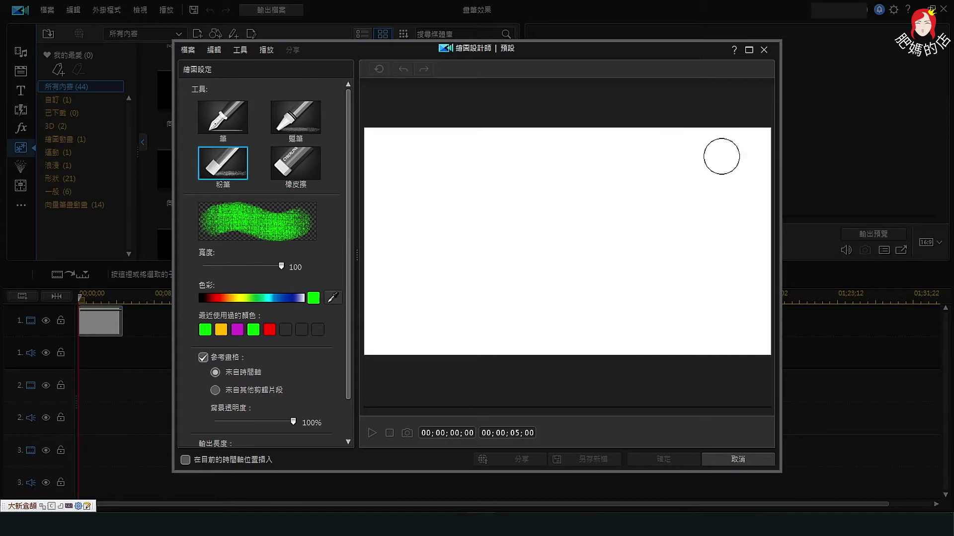
pyautogui.moveTo(721, 143)
pyautogui.mouseDown()
pyautogui.moveTo(750, 202)
pyautogui.moveTo(627, 295)
pyautogui.moveTo(370, 348)
pyautogui.mouseUp()
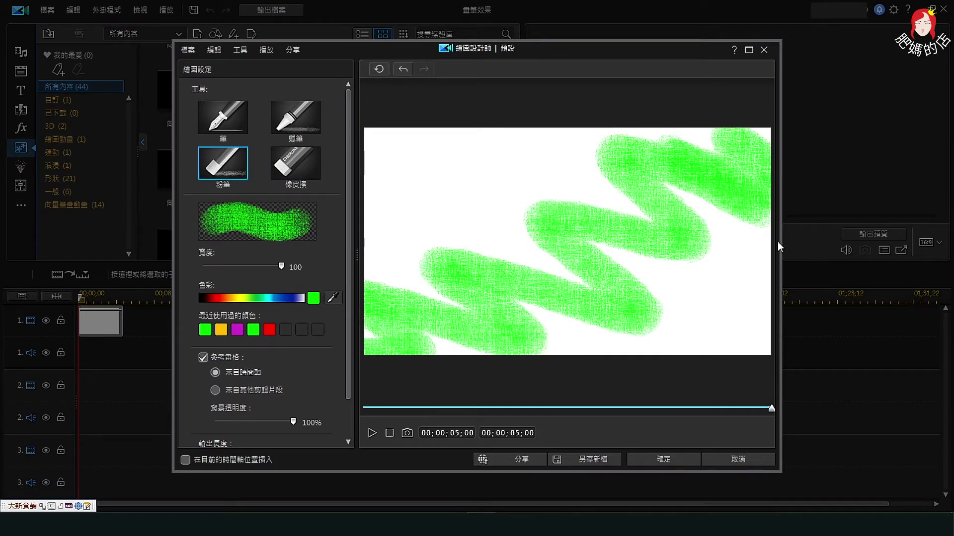
pyautogui.click(378, 69)
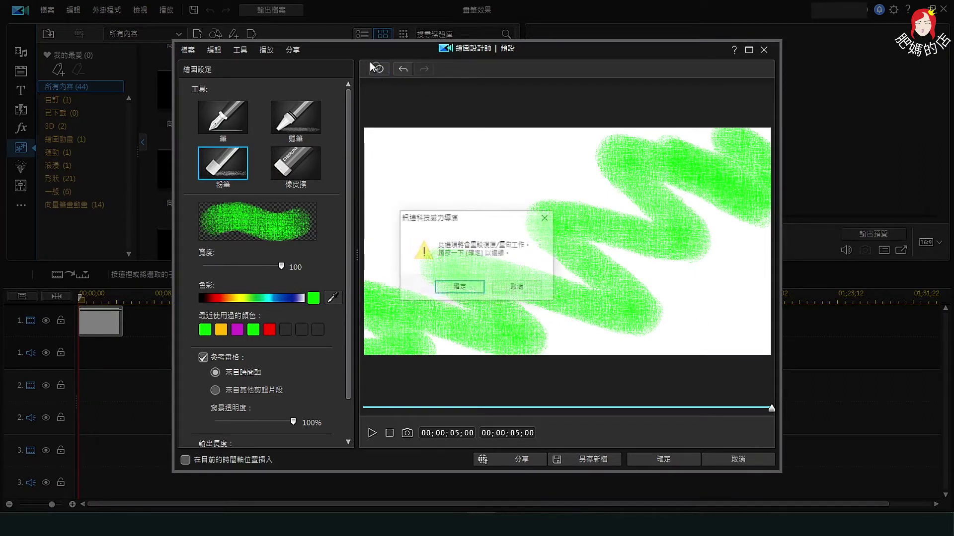
pyautogui.click(459, 288)
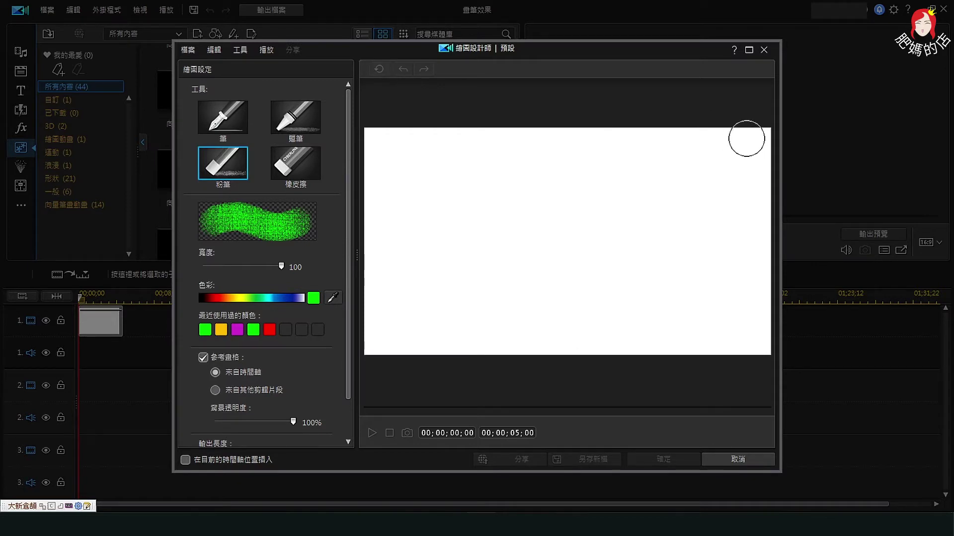
# - Cover nearly the whole canvas with dense diagonal green chalk strokes and play back the painting animation
pyautogui.moveTo(745, 136)
pyautogui.mouseDown()
pyautogui.moveTo(743, 165)
pyautogui.moveTo(625, 134)
pyautogui.moveTo(678, 219)
pyautogui.moveTo(660, 260)
pyautogui.moveTo(396, 151)
pyautogui.moveTo(549, 334)
pyautogui.moveTo(387, 318)
pyautogui.moveTo(378, 342)
pyautogui.mouseUp()
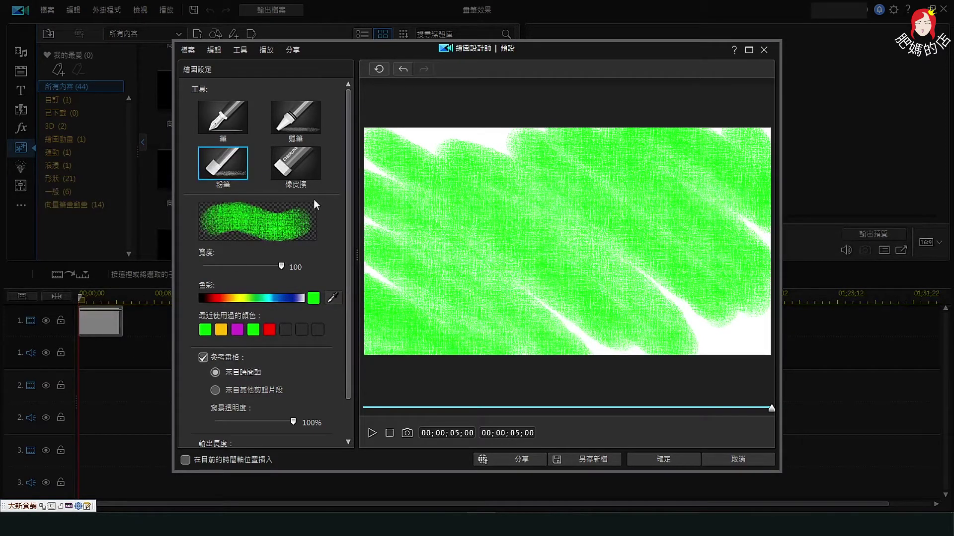
pyautogui.click(389, 434)
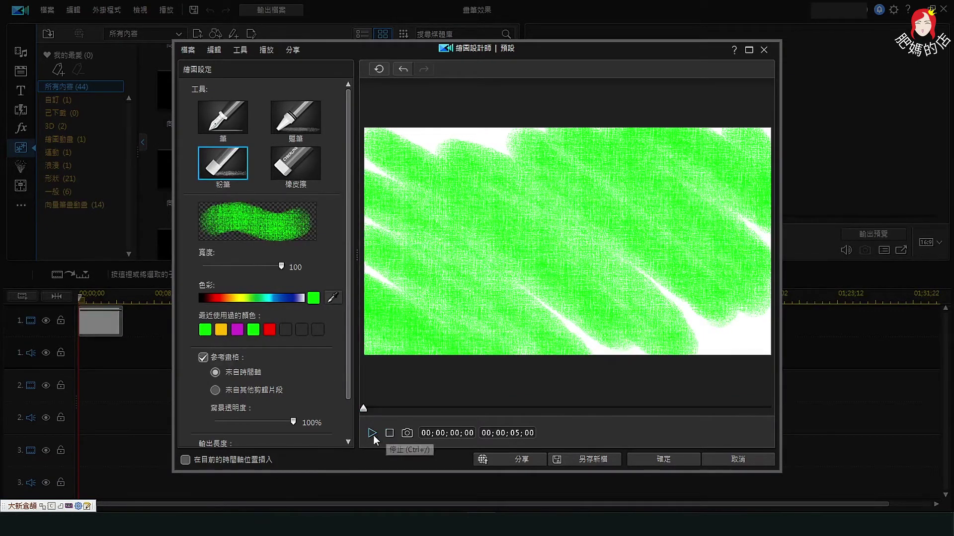
pyautogui.click(372, 433)
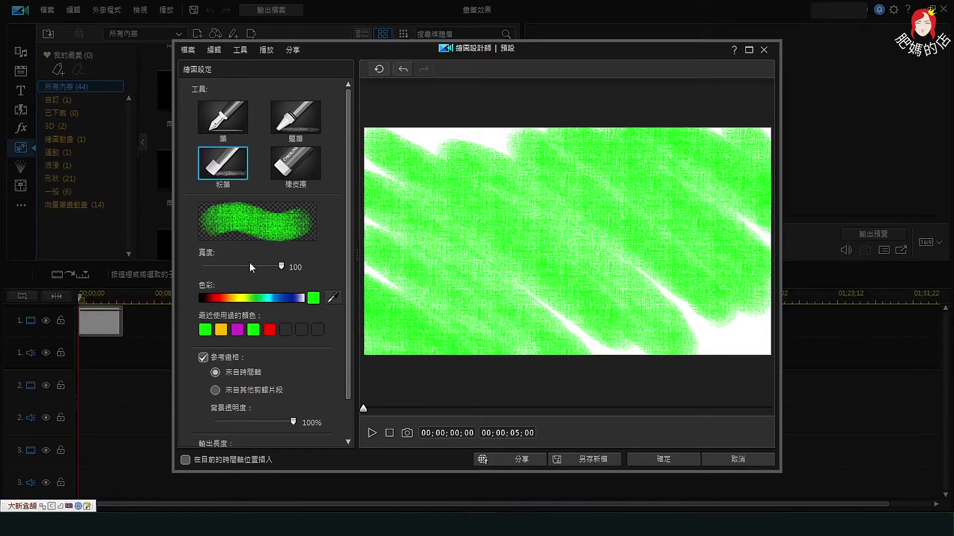
# - Save the painting animation as a custom template named 畫筆效果
pyautogui.click(651, 458)
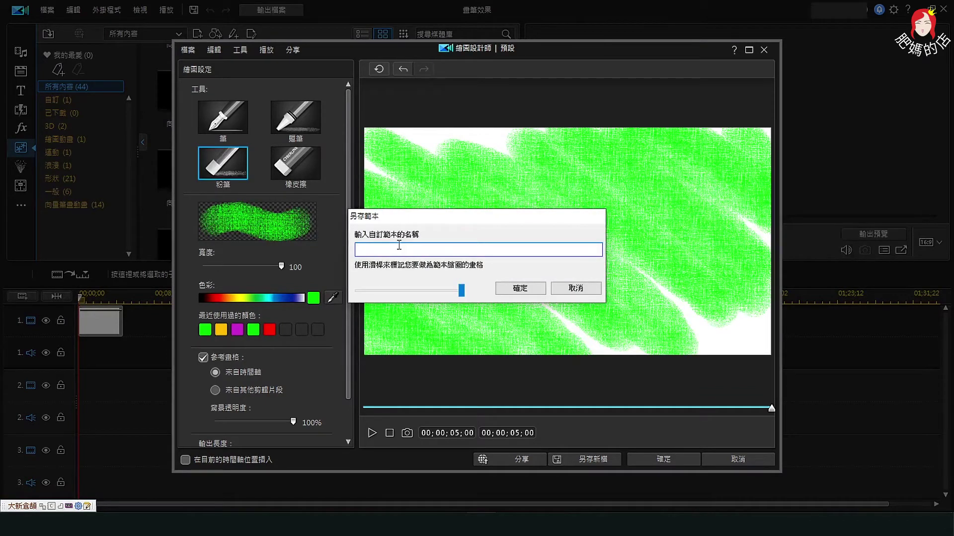
pyautogui.write('畫筆效')
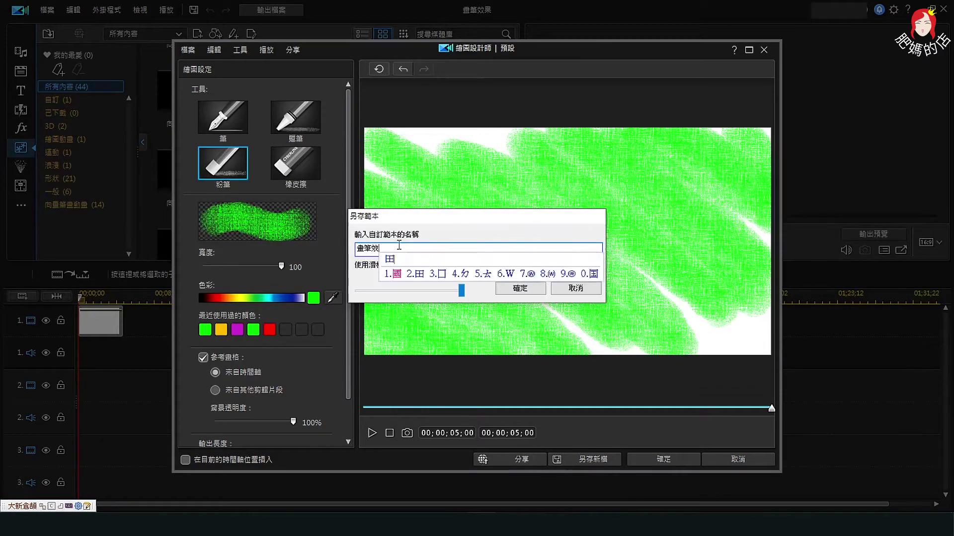
pyautogui.write('果')
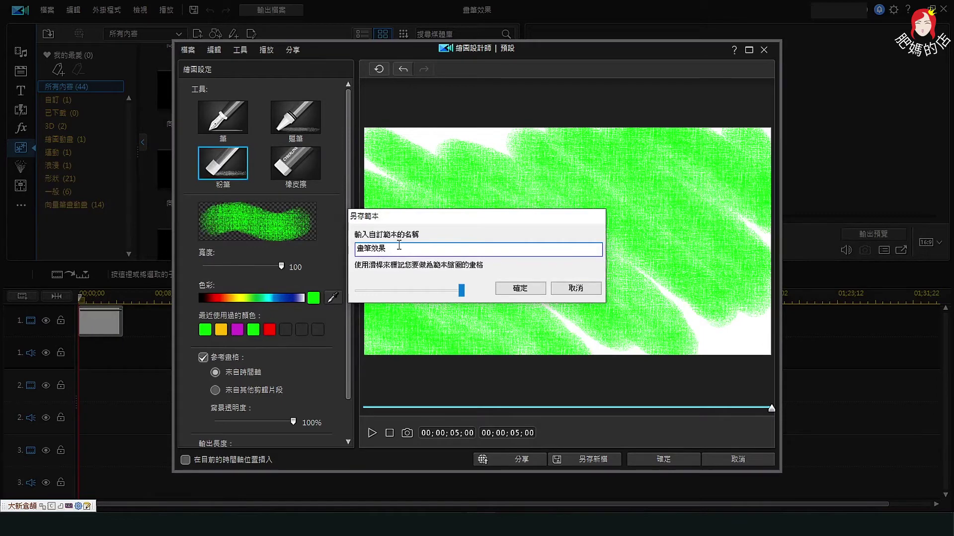
pyautogui.click(518, 289)
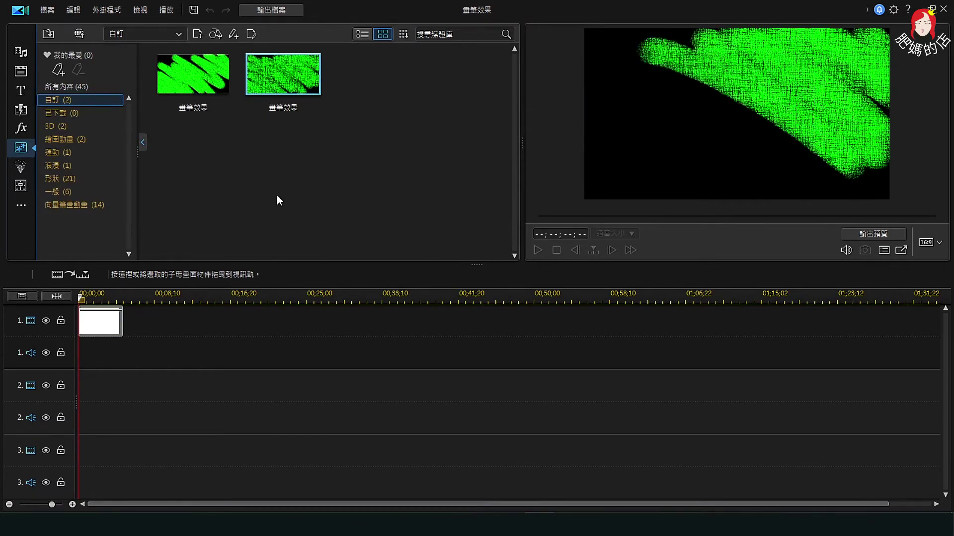
# - Place the new 畫筆效果 chalk template at the start of video track 2 and preview it over the white clip
pyautogui.rightClick(280, 86)
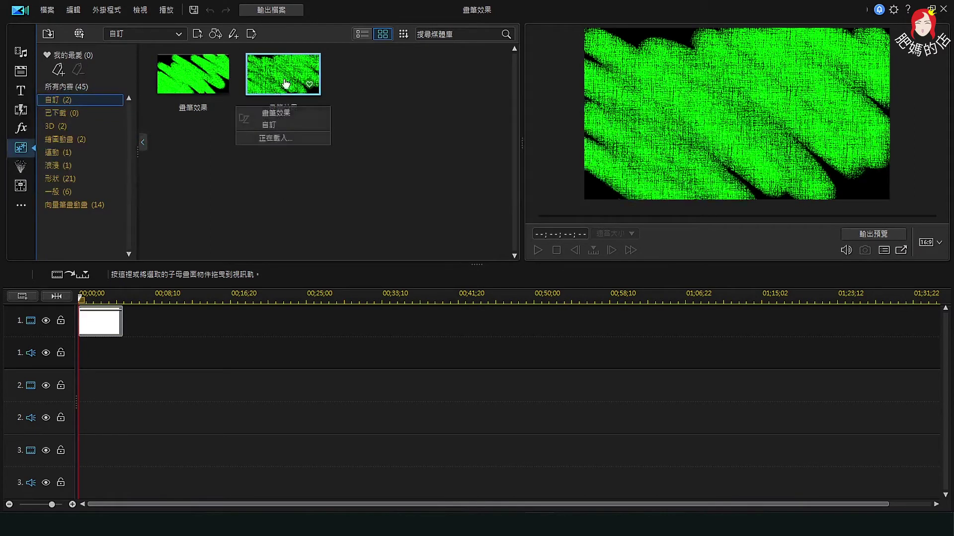
pyautogui.click(258, 119)
pyautogui.moveTo(248, 196); pyautogui.dragTo(59, 397)
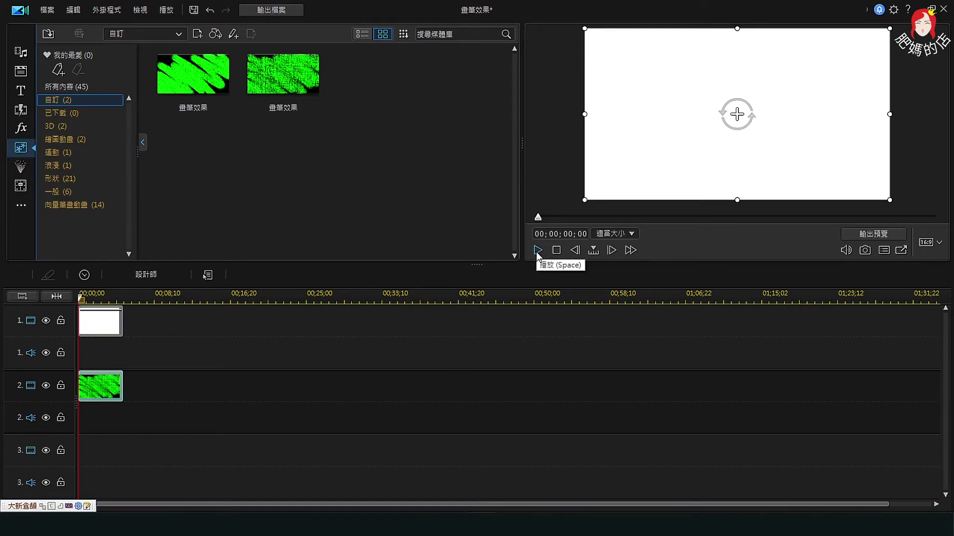
pyautogui.click(537, 250)
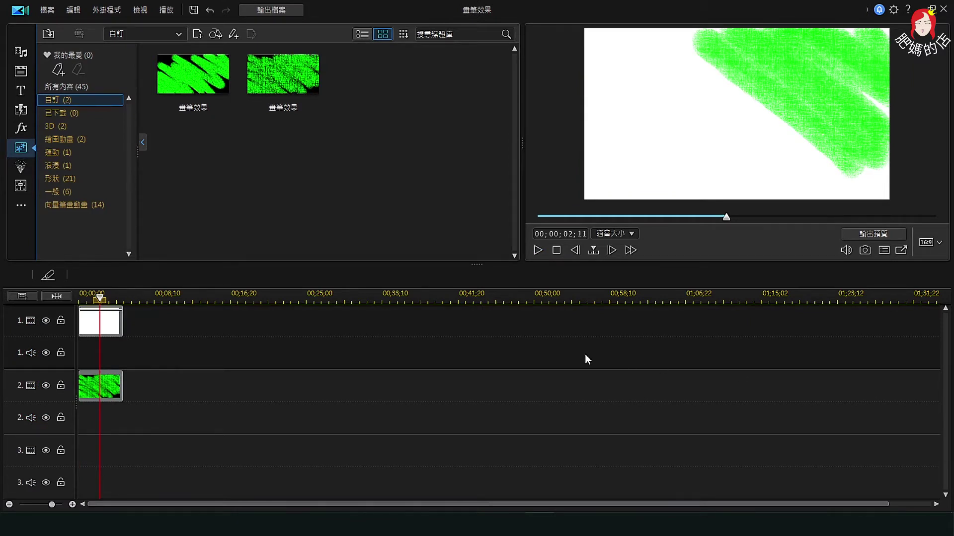
# - Set the export destination of the project to the folder Y:\威力導演示範專案\進入古畫範本
pyautogui.click(280, 11)
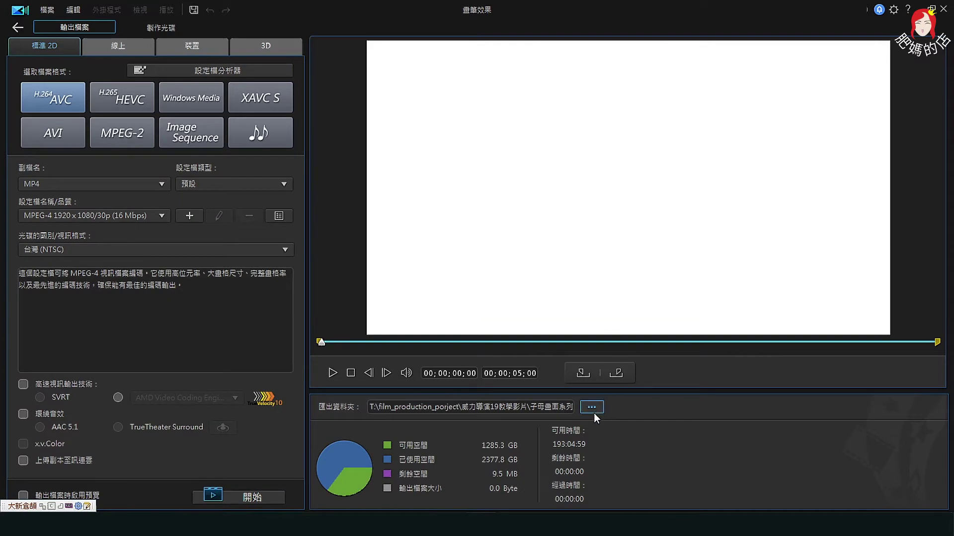
pyautogui.click(591, 407)
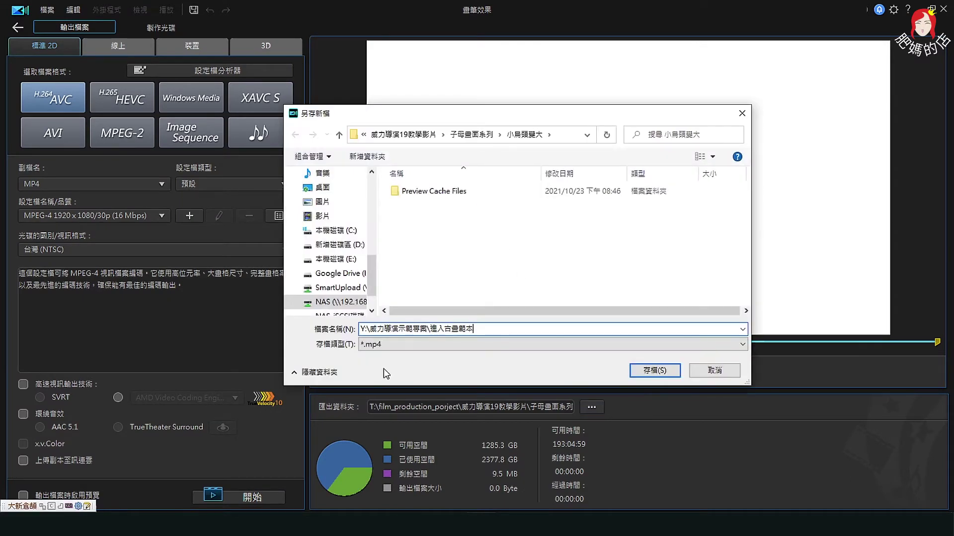
pyautogui.click(638, 369)
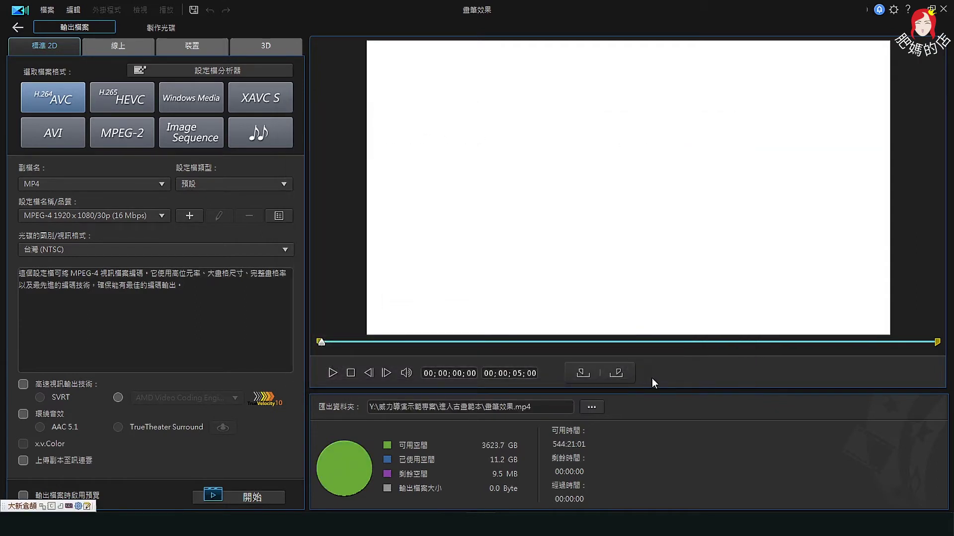
# - Choose the MPEG-4 1920 x 1080/60p (40 Mbps) quality profile and render the video
pyautogui.click(112, 216)
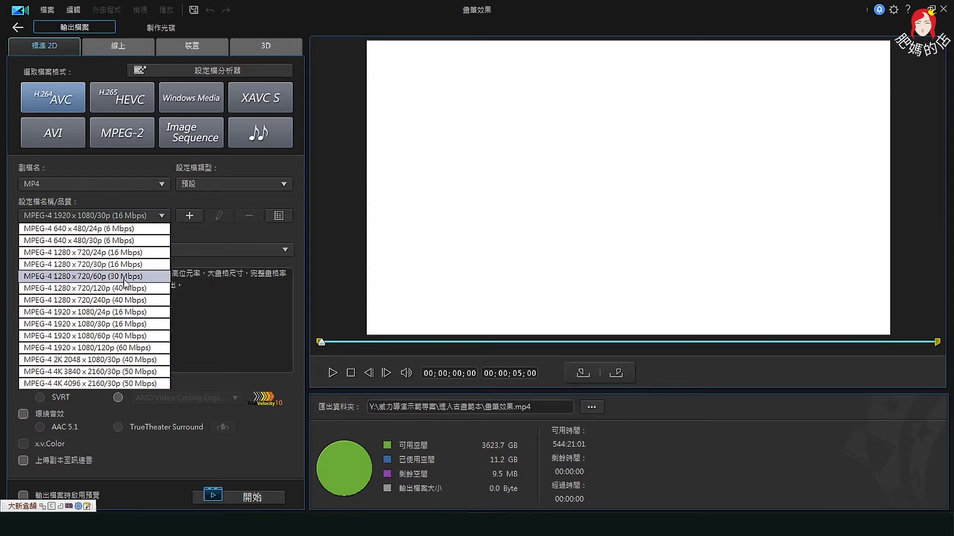
pyautogui.click(120, 336)
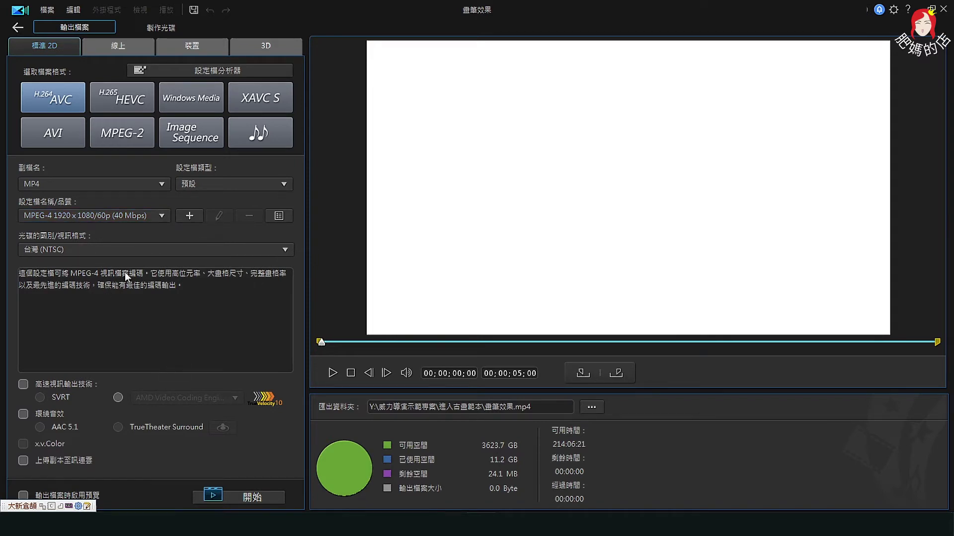
pyautogui.click(228, 497)
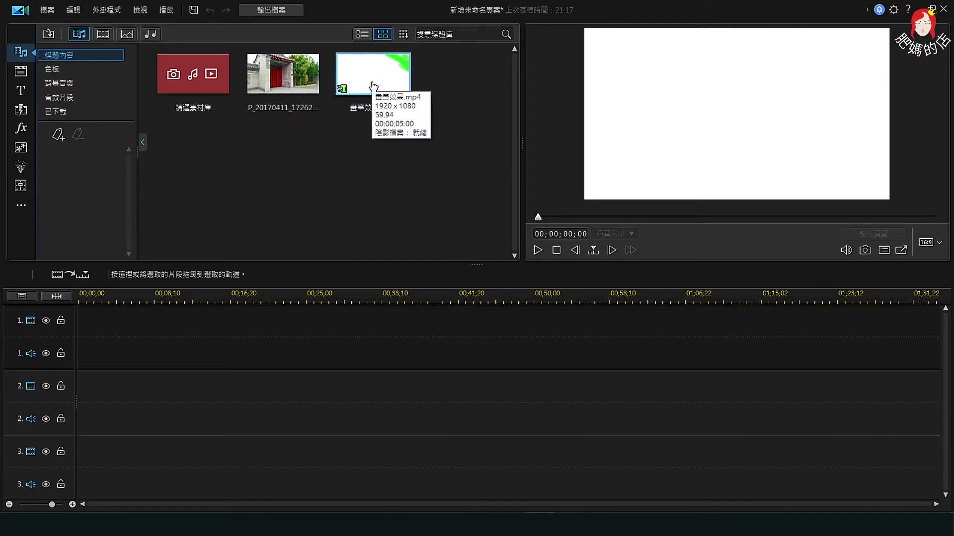
# - Preview 畫筆效果.mp4, then place the red gate photo on video track 1 and 畫筆效果.mp4 on track 2, both at the timeline start
pyautogui.click(537, 251)
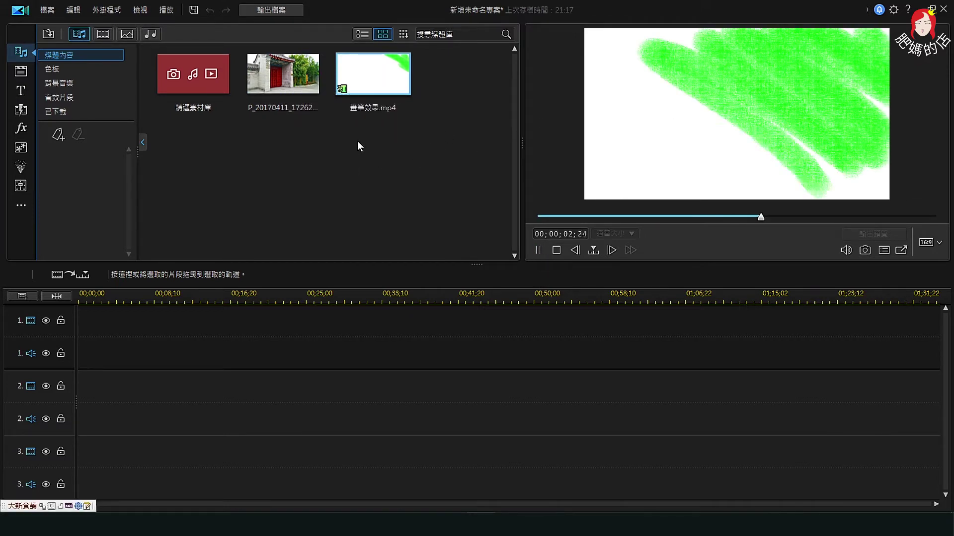
pyautogui.click(295, 88)
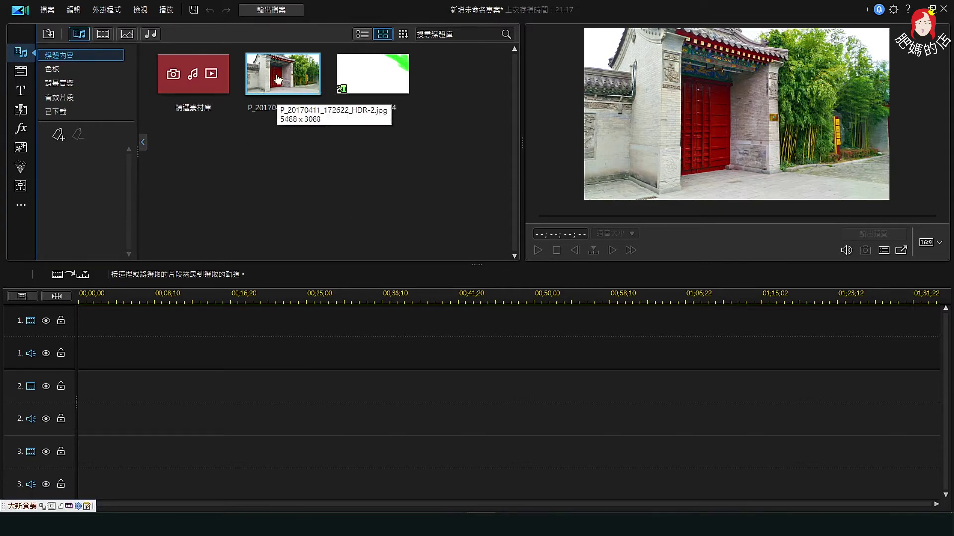
pyautogui.moveTo(277, 80); pyautogui.dragTo(68, 342)
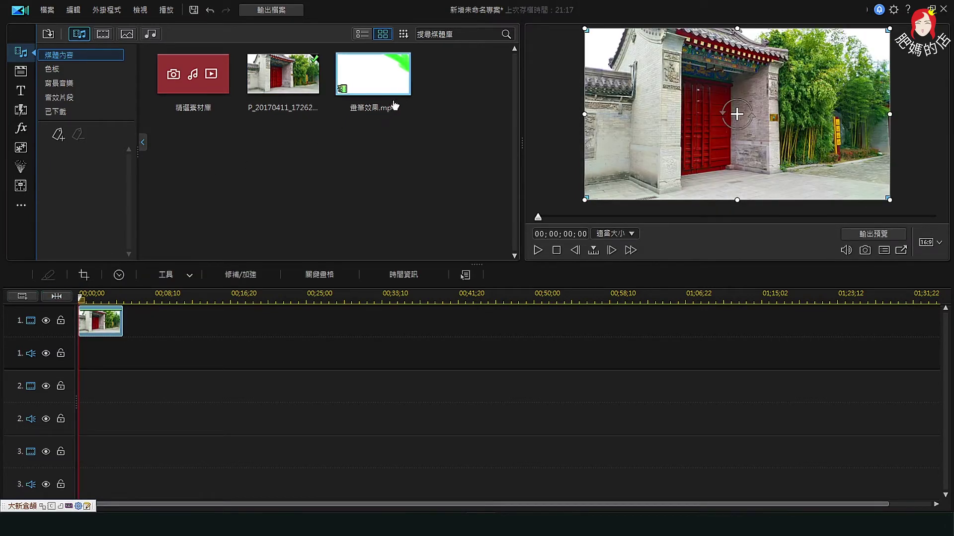
pyautogui.moveTo(394, 65); pyautogui.dragTo(67, 396)
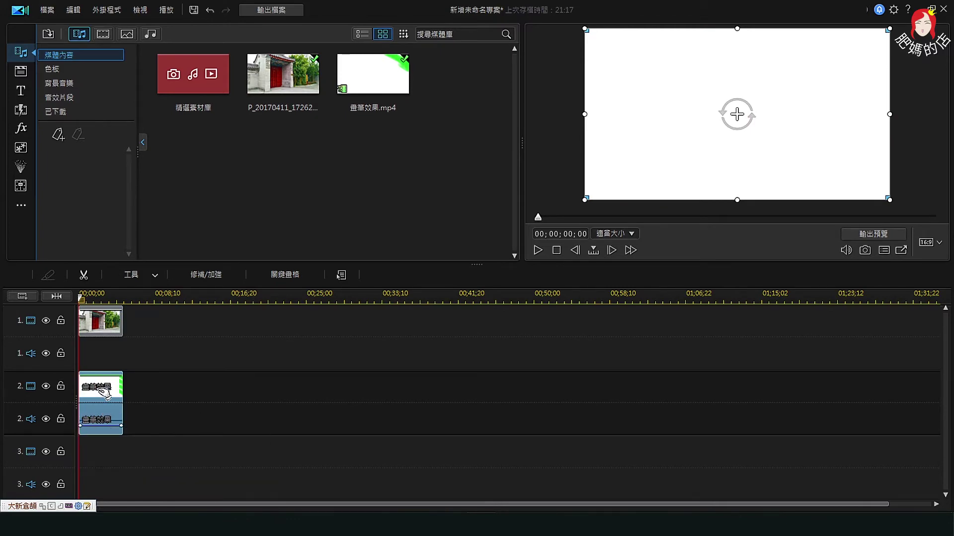
# - Unlink the audio from the 畫筆效果 clip on track 2 and delete that audio clip
pyautogui.rightClick(104, 393)
pyautogui.click(174, 169)
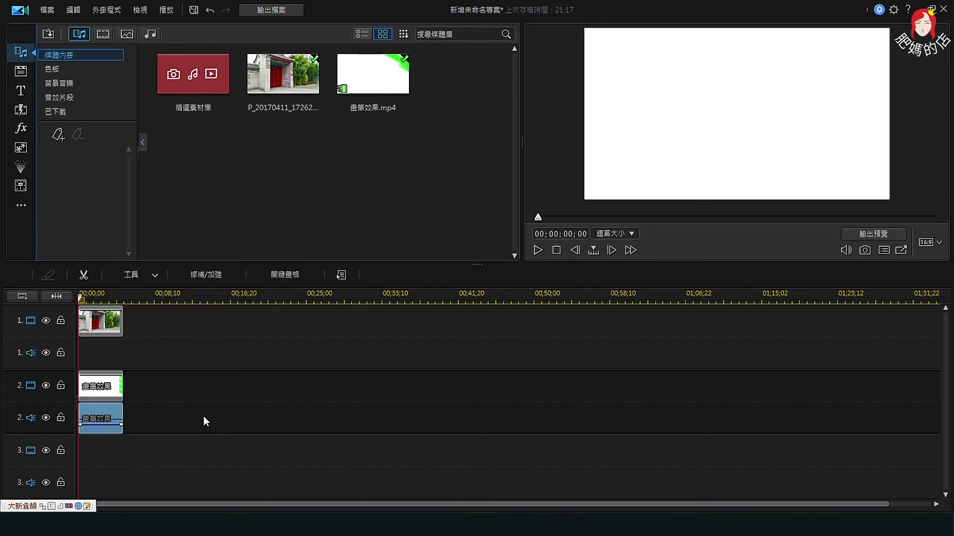
pyautogui.click(227, 397)
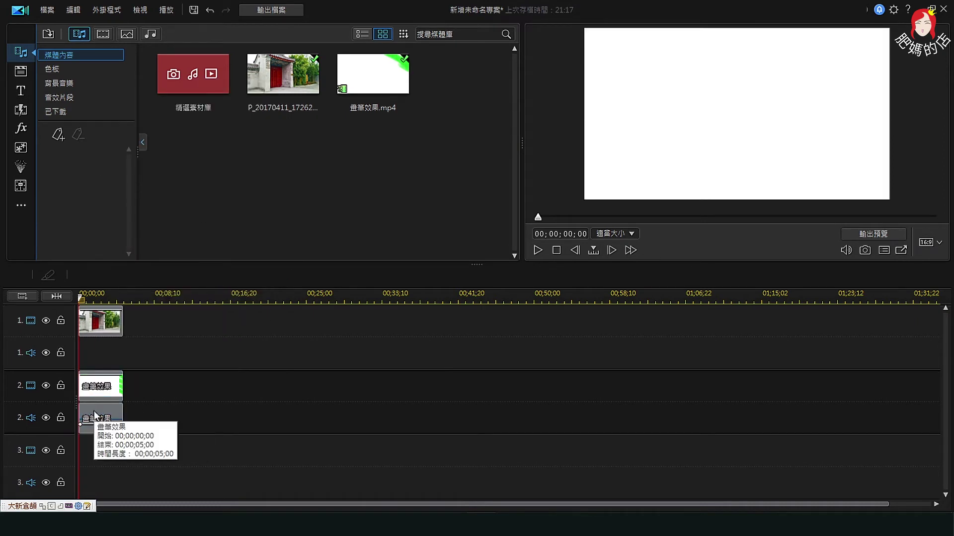
pyautogui.click(94, 411)
pyautogui.press('Delete')
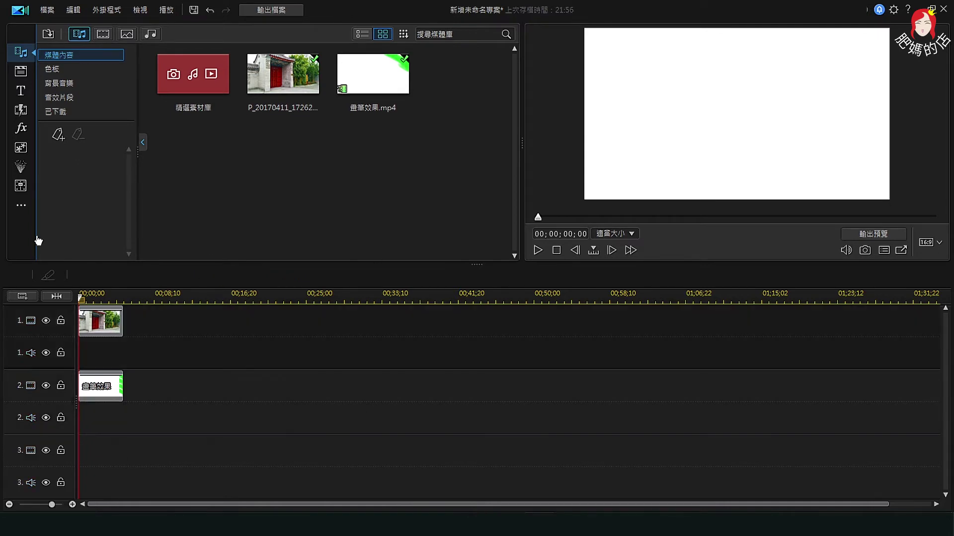
# - Hide video track 2 and apply the 中國畫 2 effect to the gate photo on track 1
pyautogui.click(46, 386)
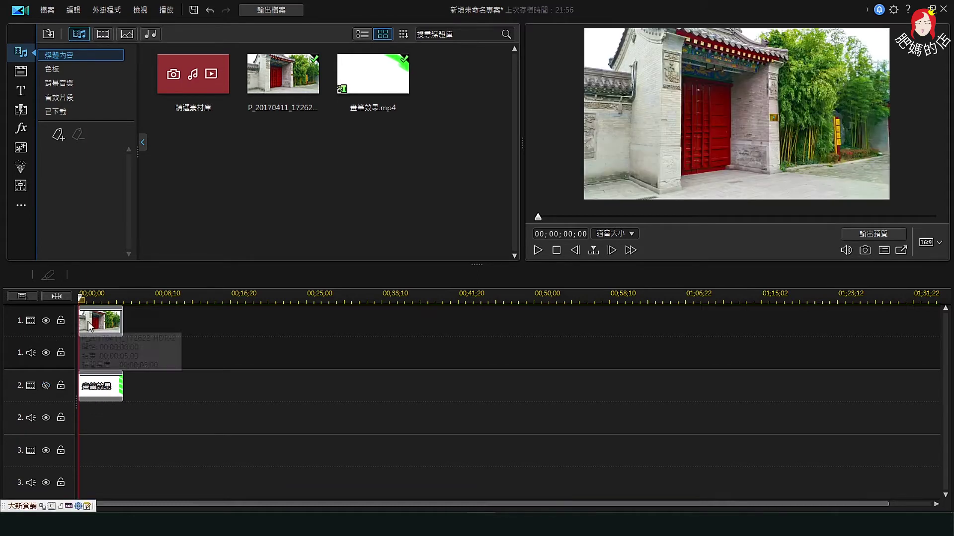
pyautogui.click(115, 324)
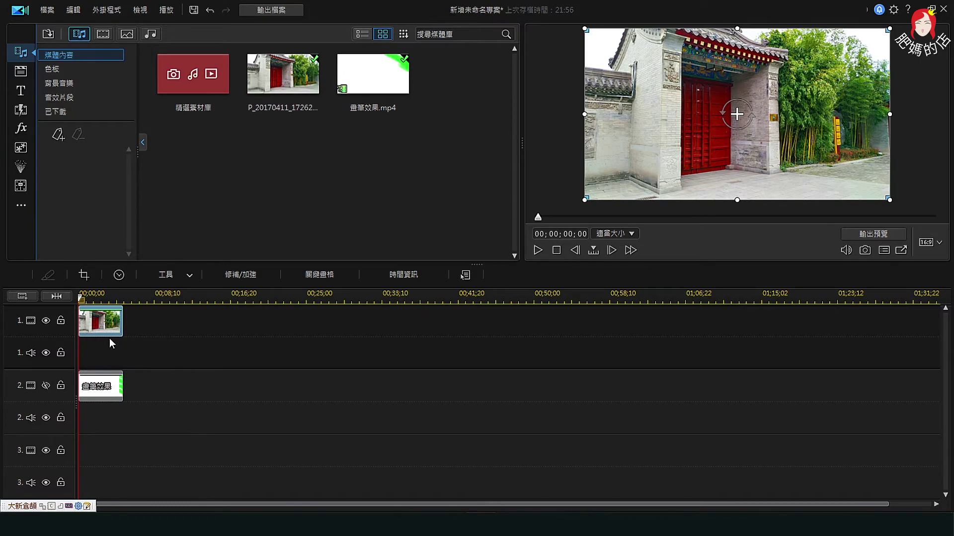
pyautogui.click(21, 128)
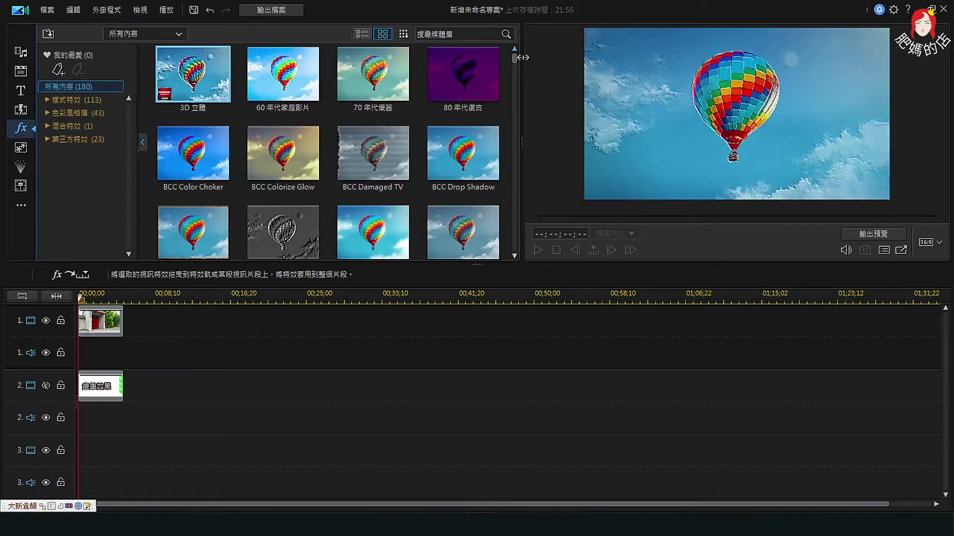
pyautogui.moveTo(512, 58); pyautogui.dragTo(515, 94)
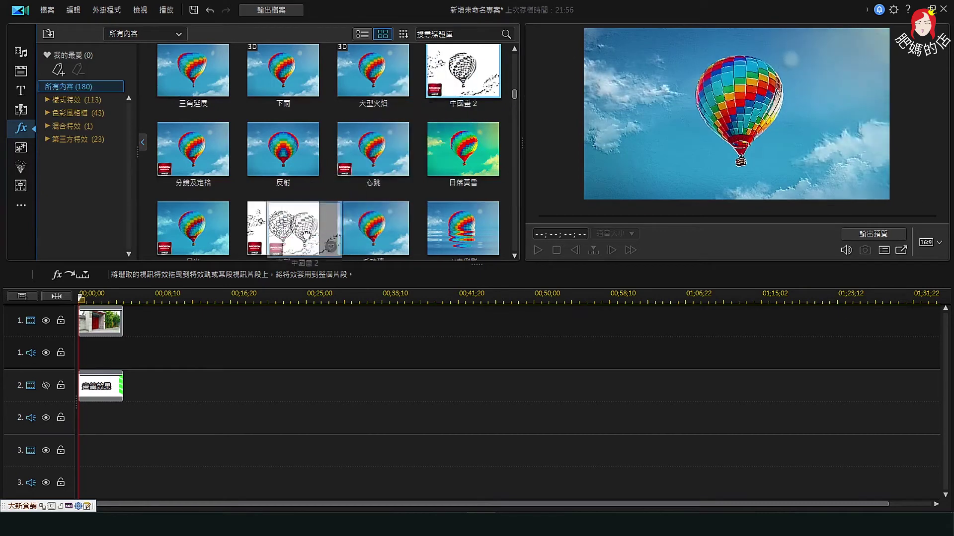
pyautogui.moveTo(191, 295); pyautogui.dragTo(92, 322)
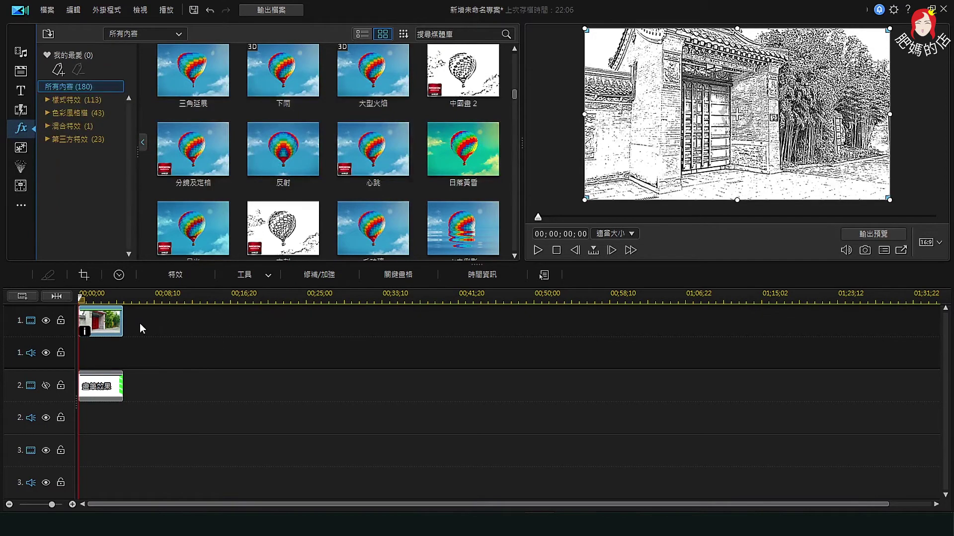
# - Try brush size 8 in the gate photo's 中國畫 2 effect settings, restoring it to 1 and keeping the grey level at 100
pyautogui.moveTo(88, 331)
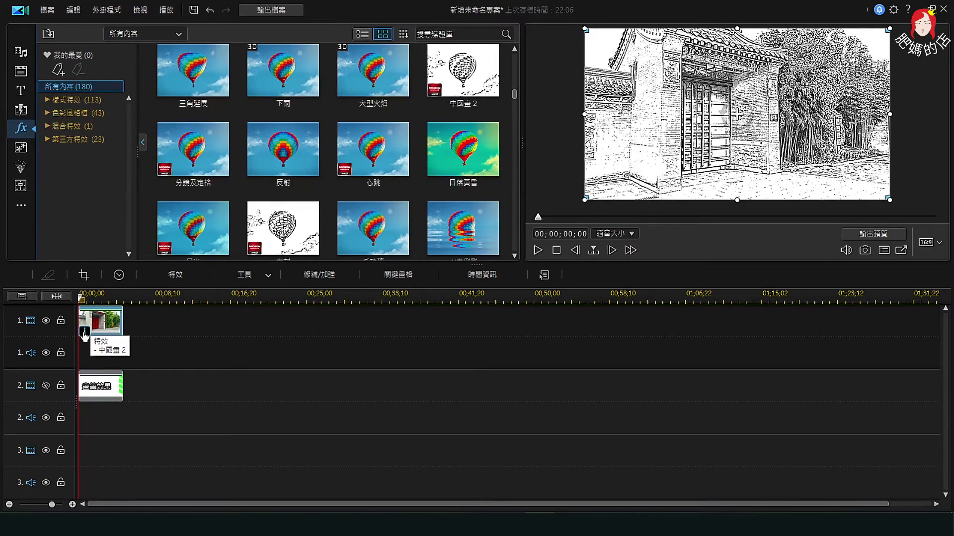
pyautogui.click(84, 332)
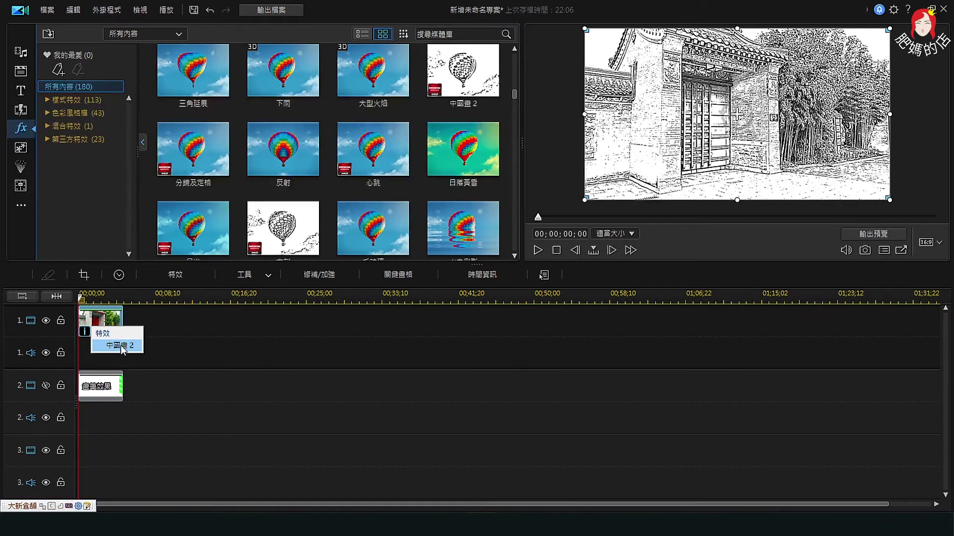
pyautogui.click(128, 348)
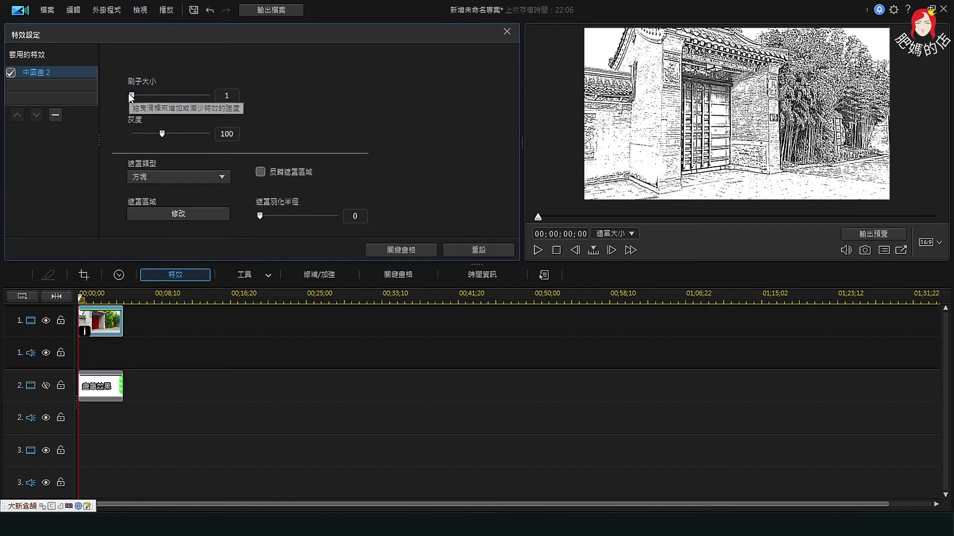
pyautogui.moveTo(132, 97); pyautogui.dragTo(194, 100)
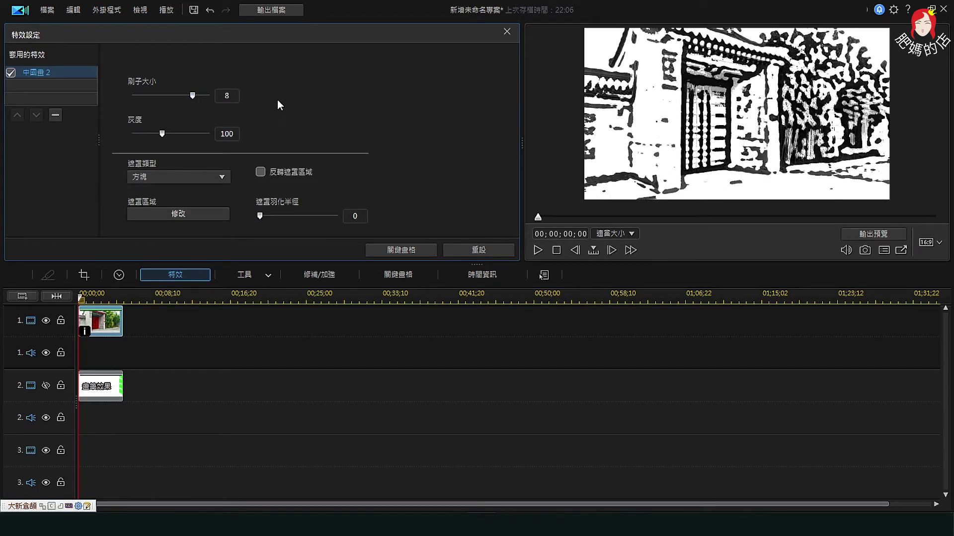
pyautogui.press('Home')
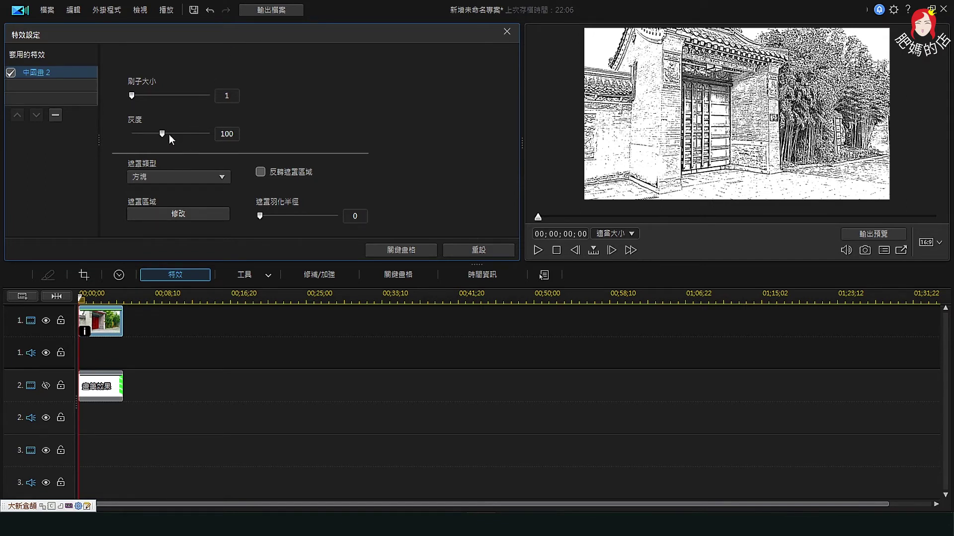
pyautogui.moveTo(163, 134)
pyautogui.mouseDown()
pyautogui.moveTo(214, 136)
pyautogui.moveTo(144, 138)
pyautogui.moveTo(181, 139)
pyautogui.moveTo(162, 139)
pyautogui.mouseUp()
pyautogui.write('100')
# - Try shrinking the 中國畫 2 effect's mask area from one corner, restore it to the full frame, and cancel the mask edit
pyautogui.click(192, 212)
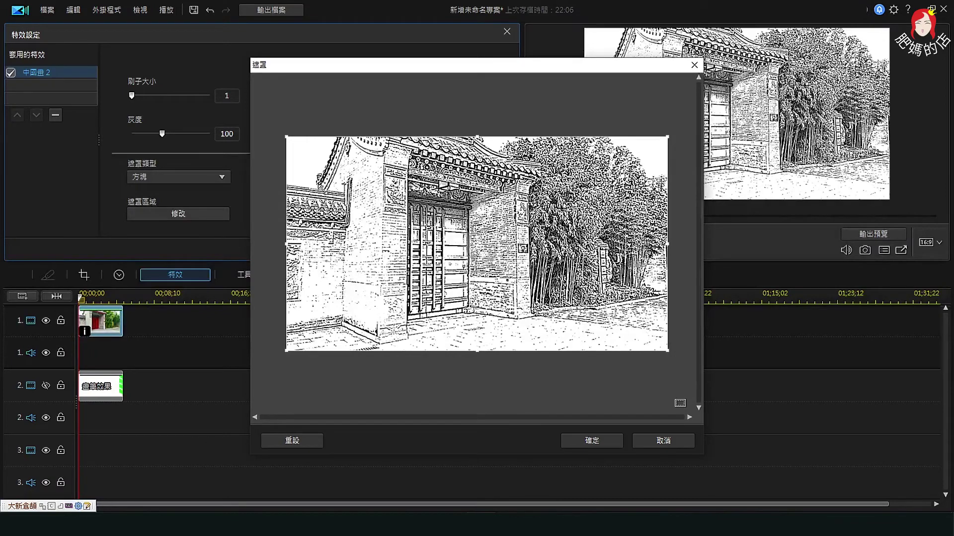
pyautogui.moveTo(287, 137); pyautogui.dragTo(323, 192)
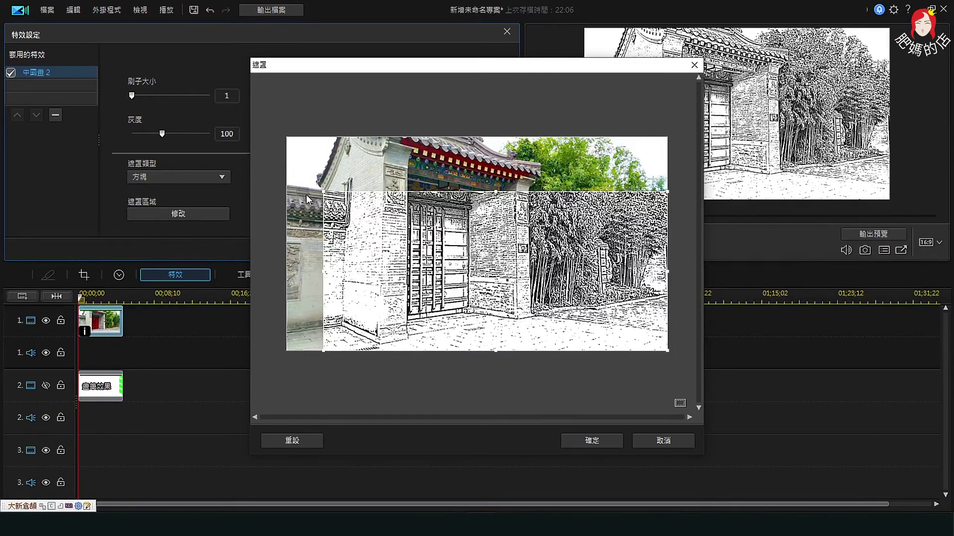
pyautogui.moveTo(318, 187); pyautogui.dragTo(285, 137)
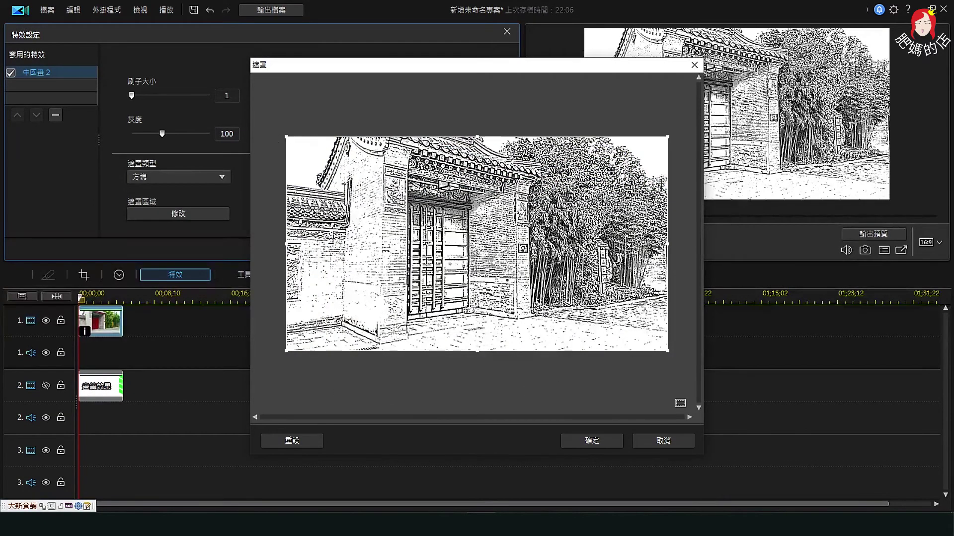
pyautogui.click(659, 441)
pyautogui.click(661, 443)
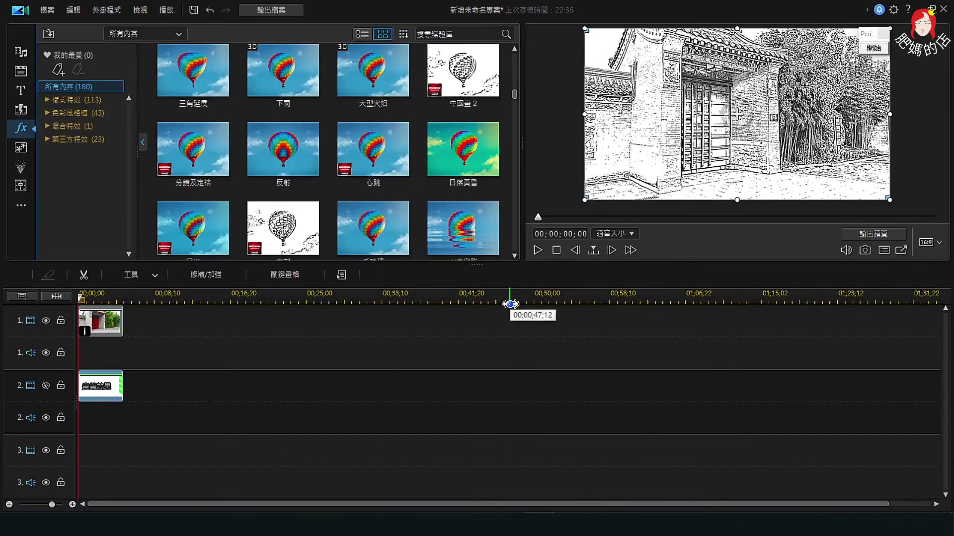
# - Show video track 2 again and open its 畫筆效果 clip in the picture-in-picture designer (子母畫面設計師)
pyautogui.click(44, 386)
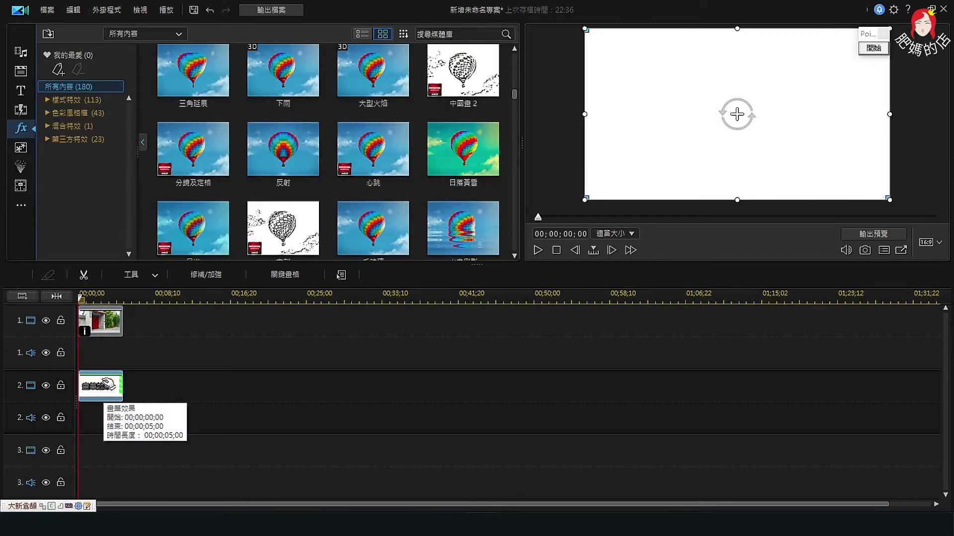
pyautogui.click(144, 274)
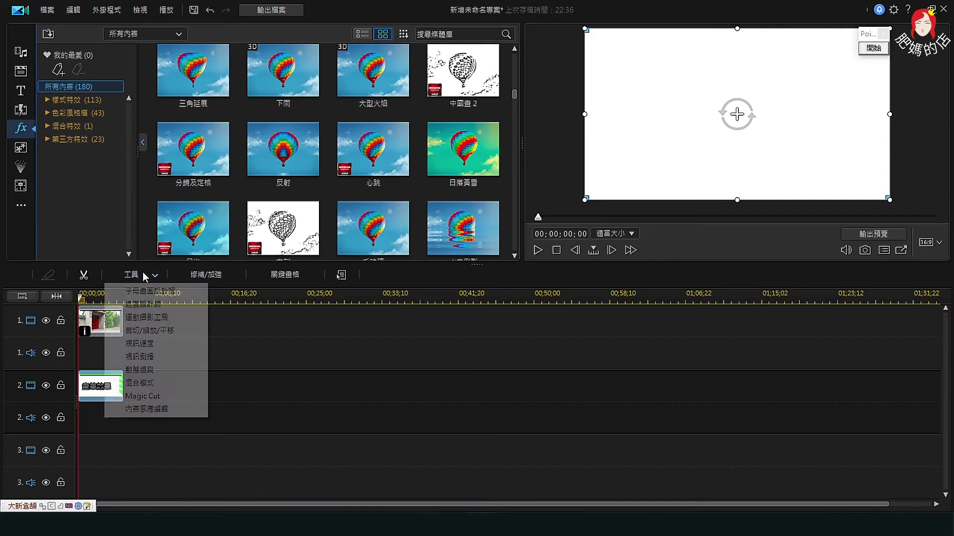
pyautogui.click(150, 291)
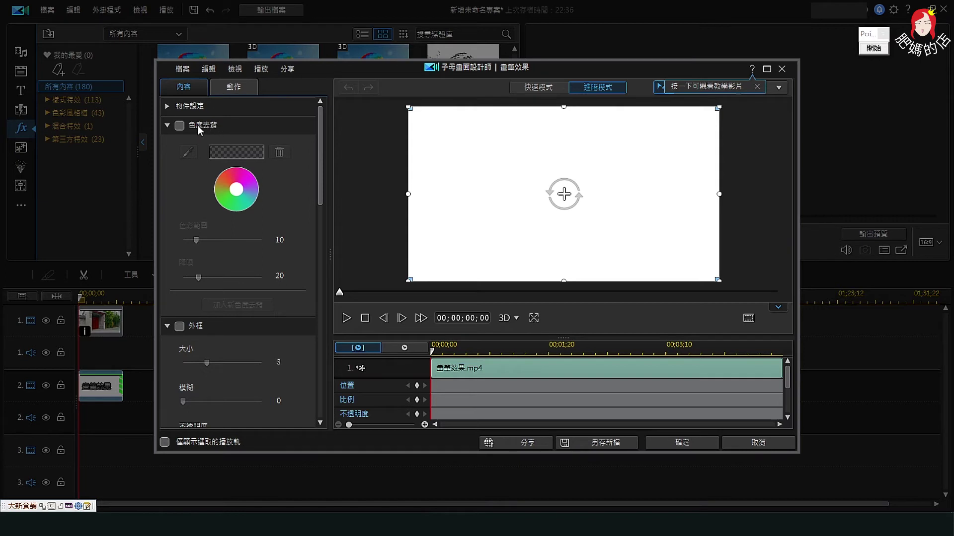
# - Enable chroma key (色度去背) on the 畫筆效果 clip and sample the green brush stroke at 00;00;01;22 as the key colour
pyautogui.click(180, 126)
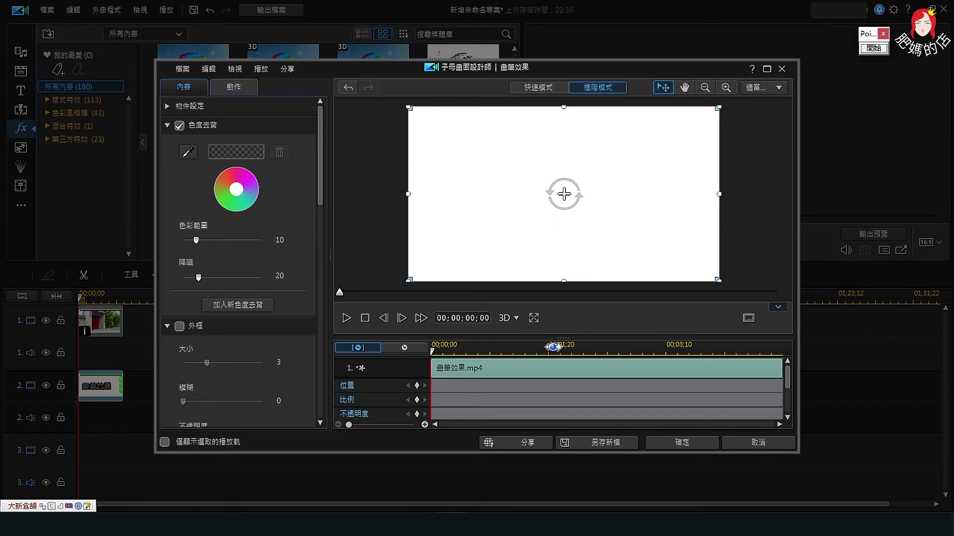
pyautogui.click(553, 347)
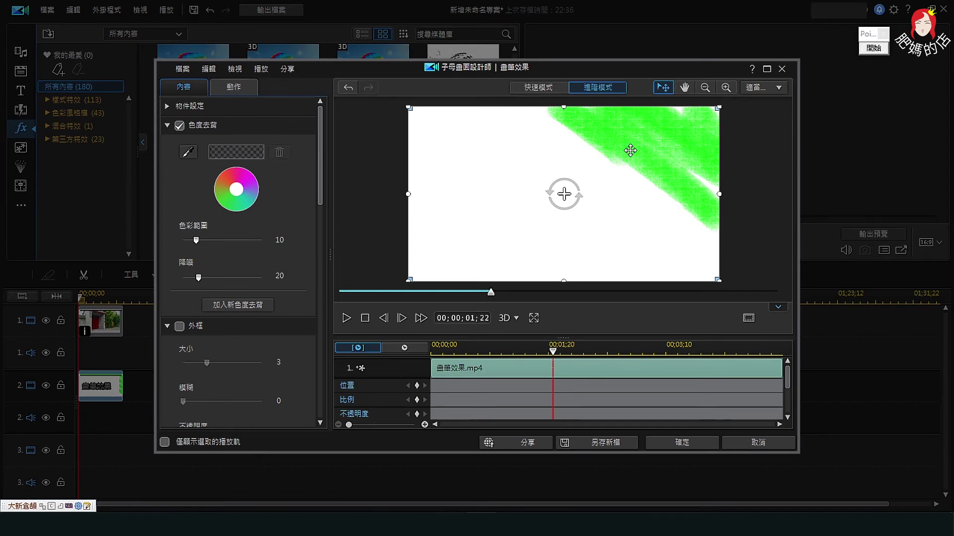
pyautogui.click(189, 152)
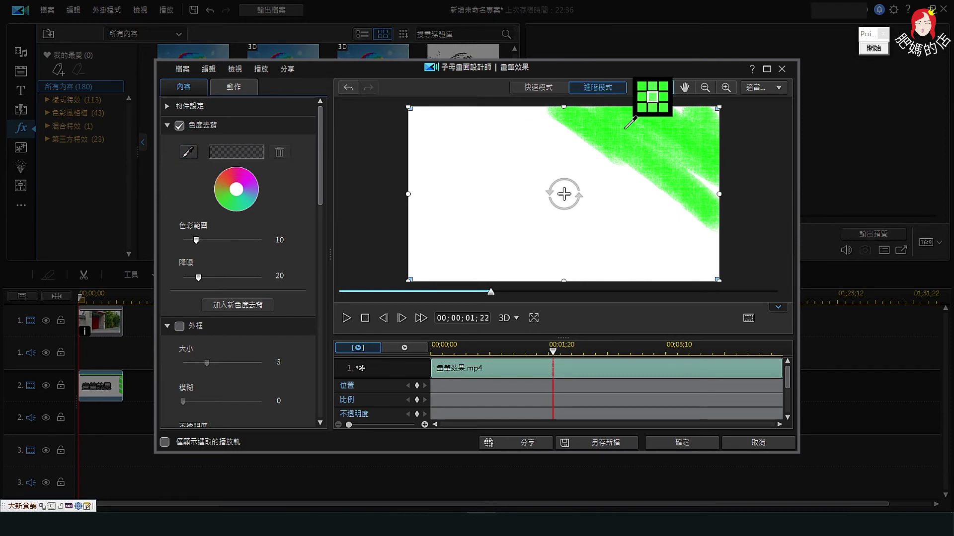
pyautogui.click(661, 121)
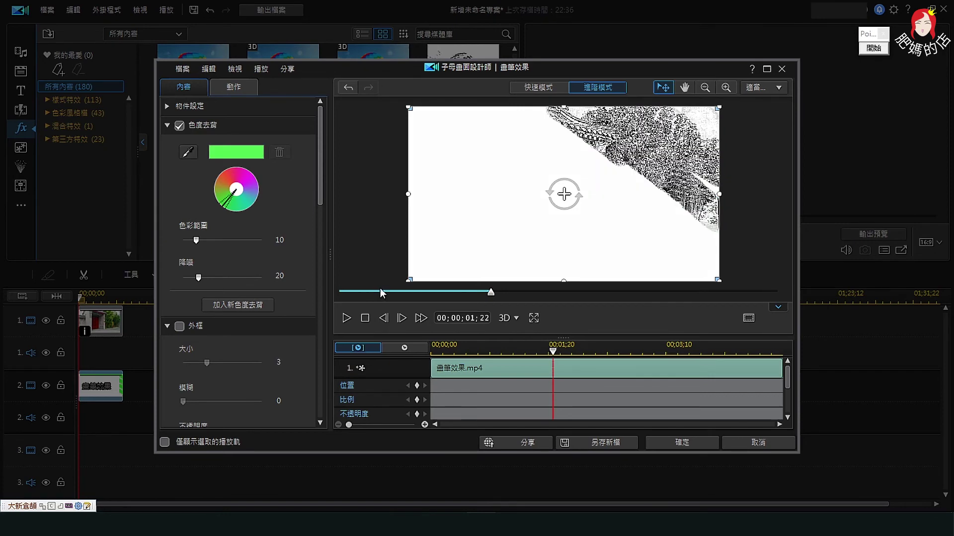
# - Preview the keyed strokes, set the chroma key colour range to 28 while viewing 00;00;04;25, and confirm the changes
pyautogui.click(365, 319)
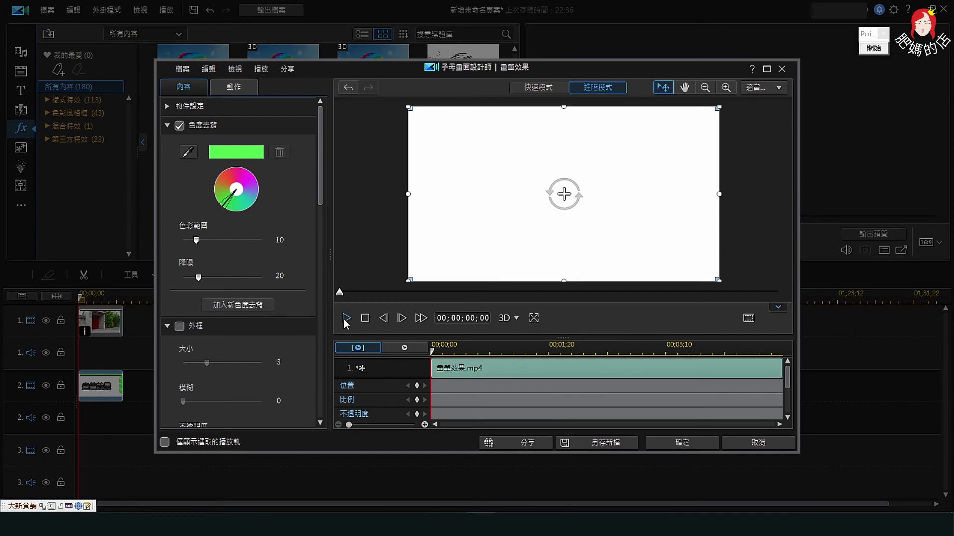
pyautogui.click(346, 319)
pyautogui.click(762, 292)
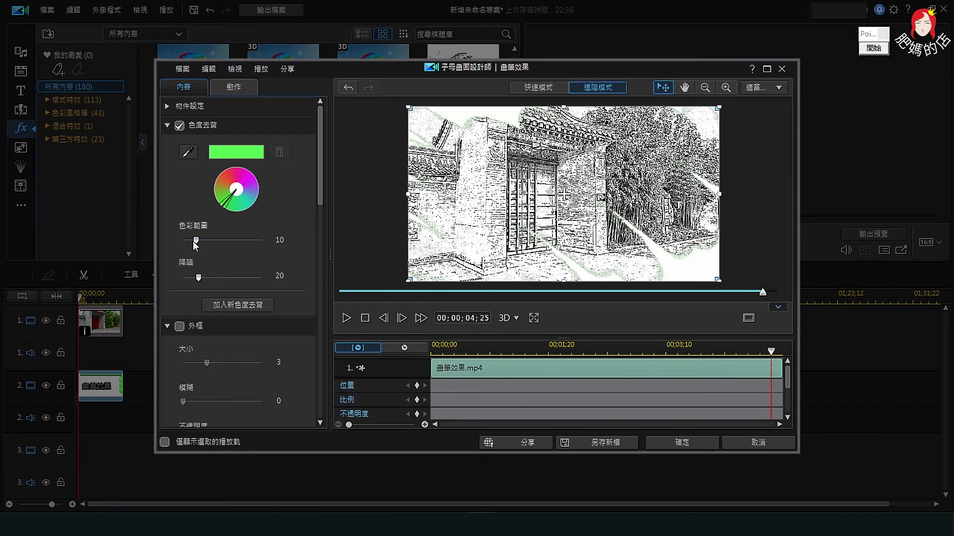
pyautogui.moveTo(193, 241); pyautogui.dragTo(222, 246)
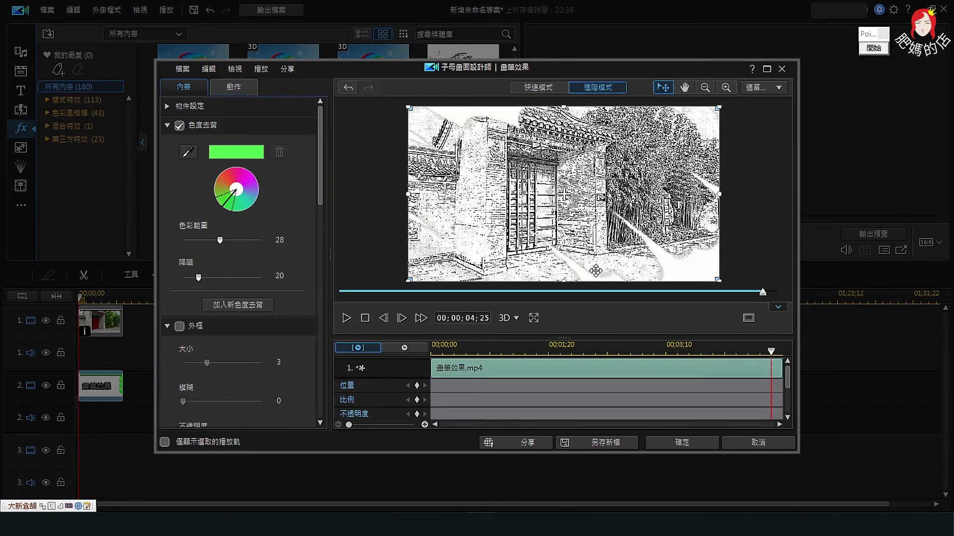
pyautogui.click(667, 443)
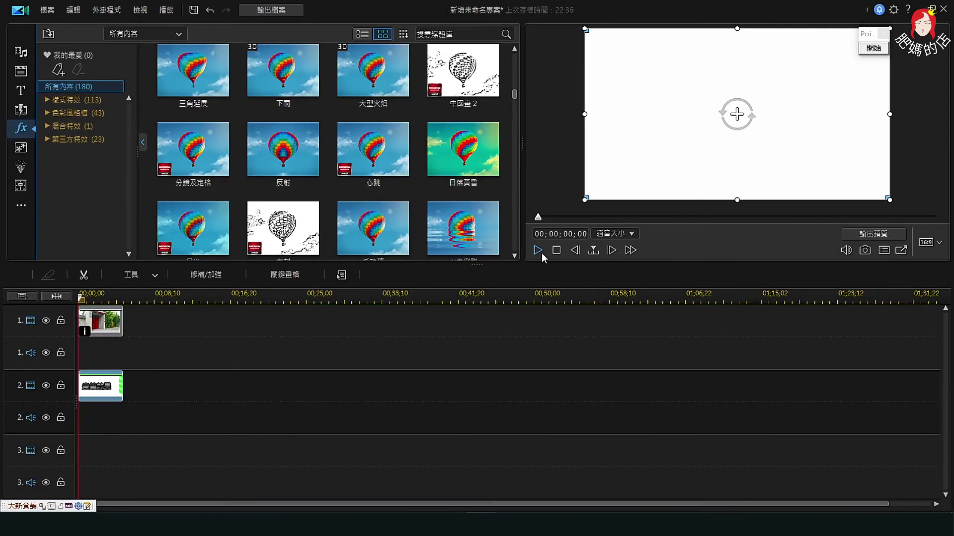
# - Play the composite of the gate photo and keyed brush strokes from the timeline start
pyautogui.click(538, 250)
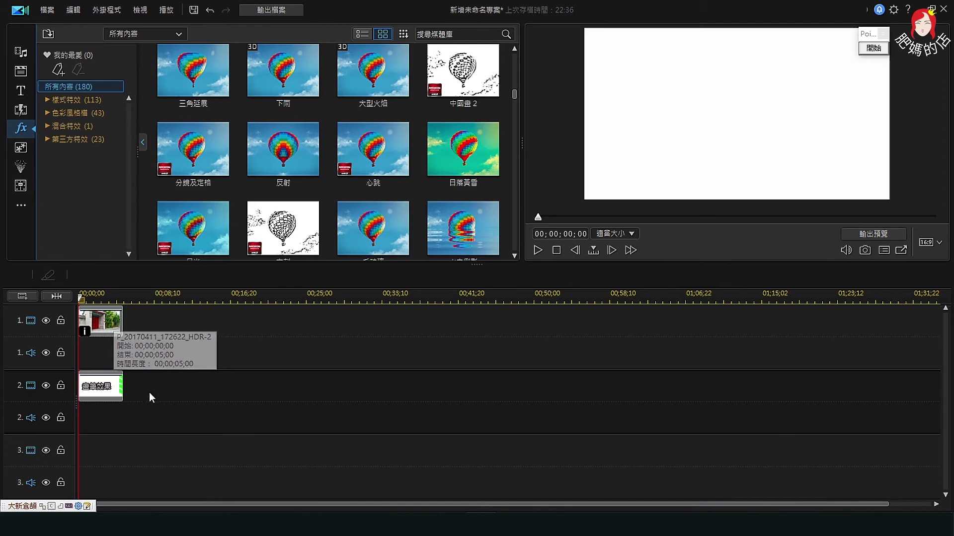
pyautogui.click(537, 250)
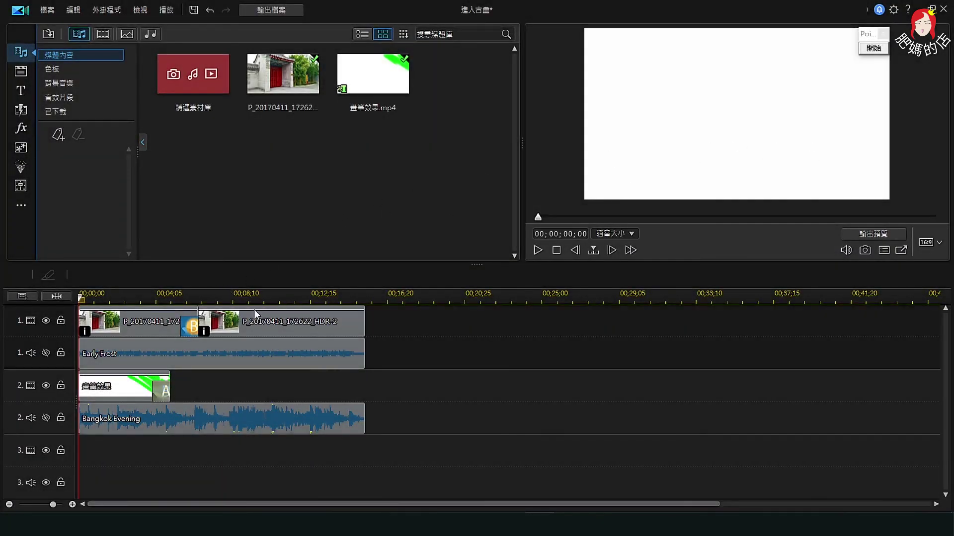
# - Play the 進入古畫 timeline in stages from 00;00;03;25 to 00;00;07;20 to examine the transitions on tracks 1 and 2
pyautogui.click(149, 297)
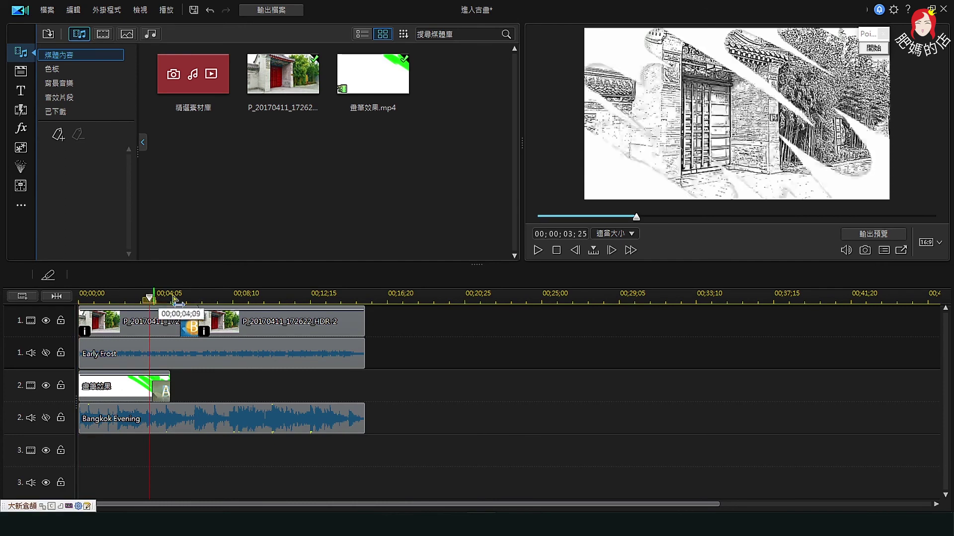
pyautogui.click(538, 250)
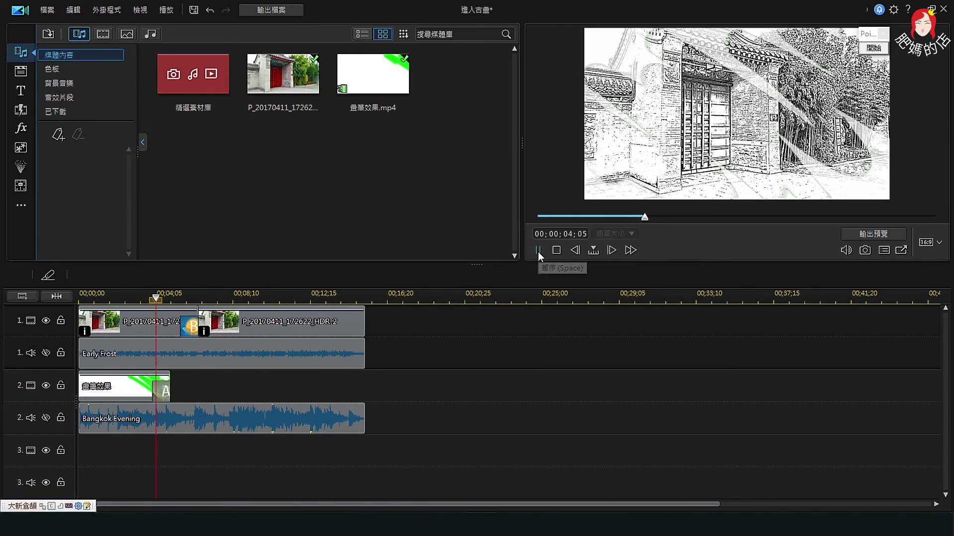
pyautogui.click(538, 250)
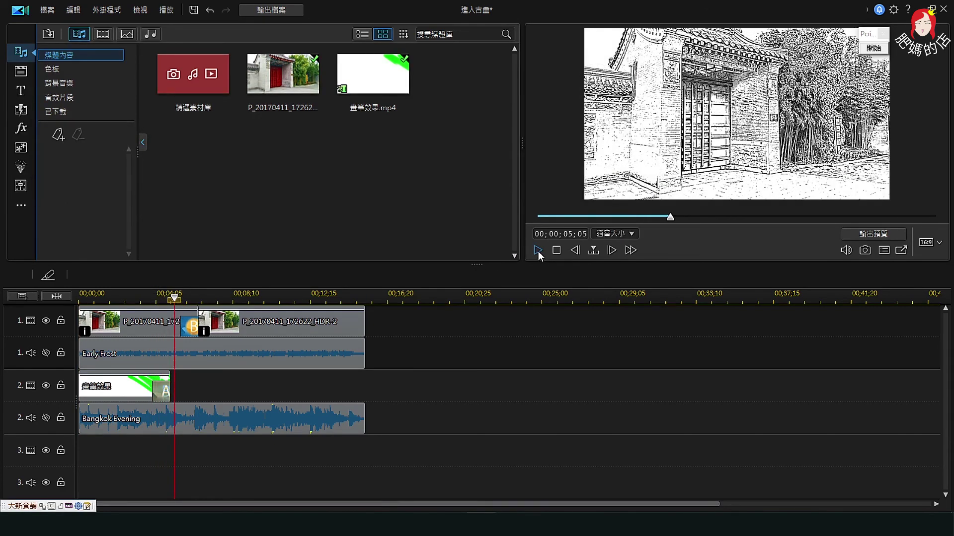
pyautogui.click(538, 251)
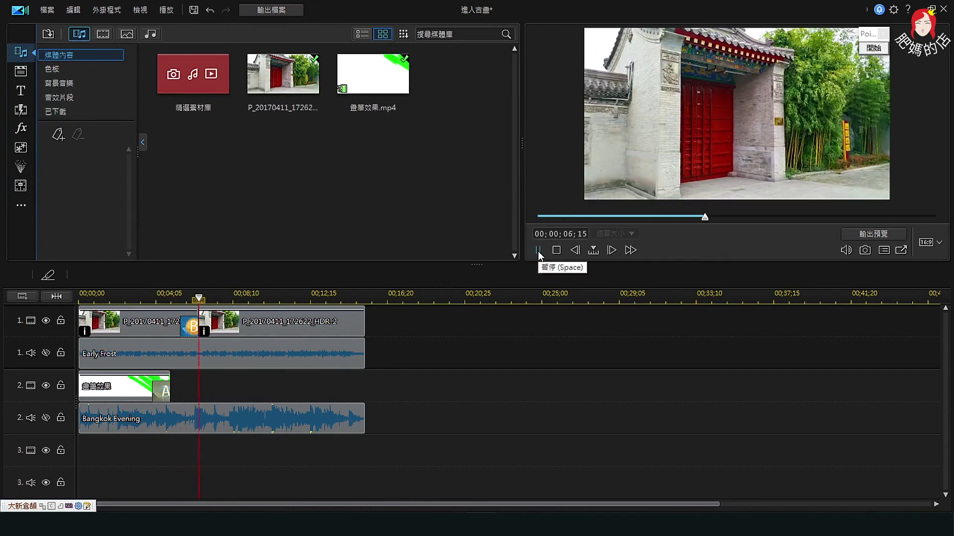
pyautogui.click(538, 251)
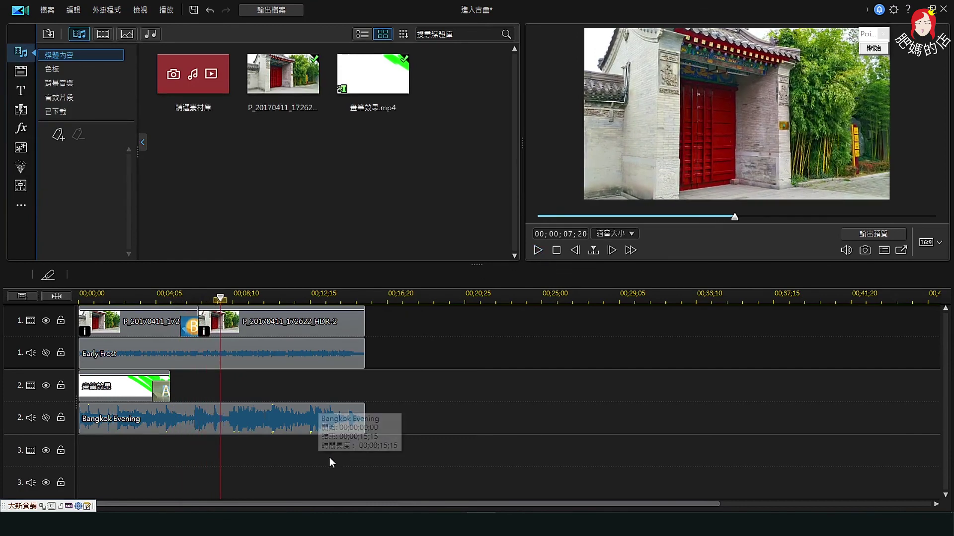